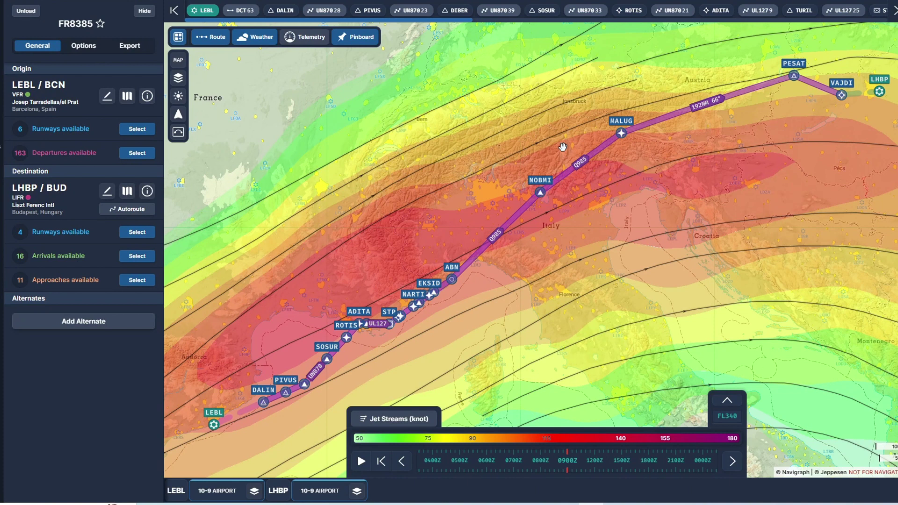
# Step: Show the FL380 jet streams on the Navigraph Charts map
pyautogui.click(722, 412)
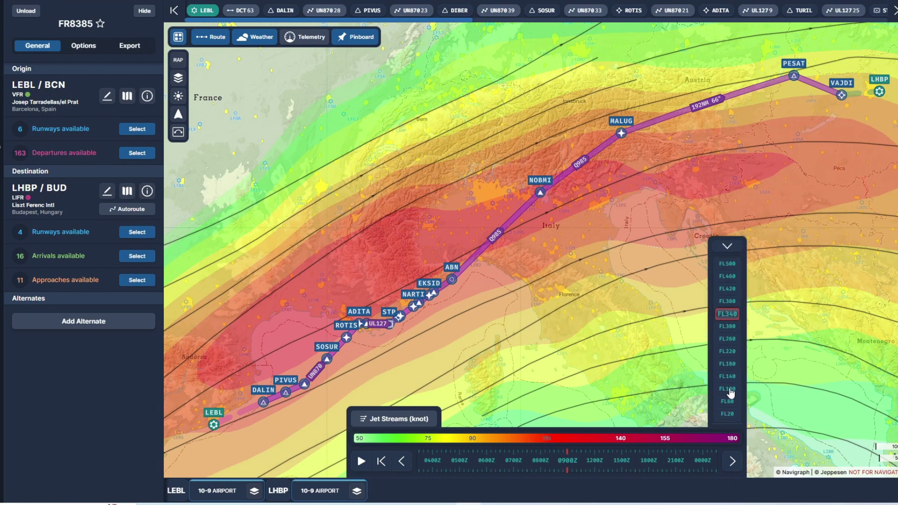
pyautogui.click(731, 302)
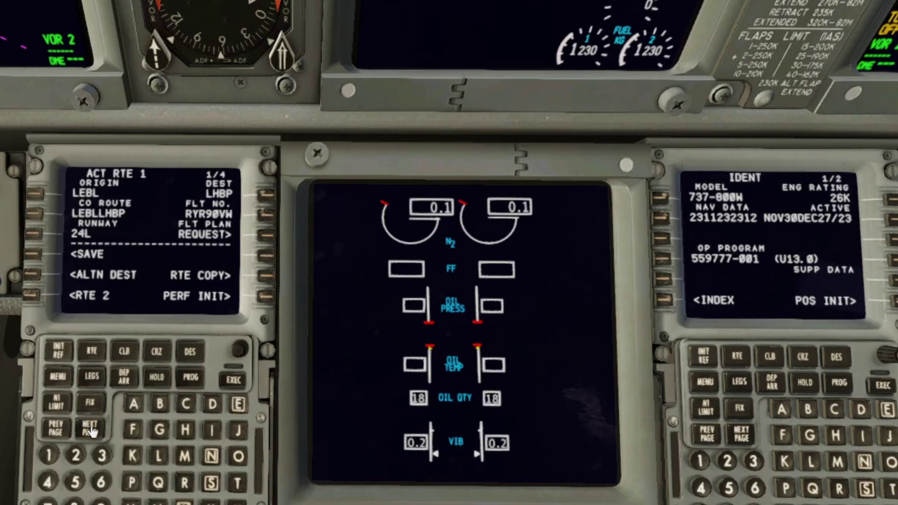
# Step: Page on from the RTE page to the route's airways and waypoints
pyautogui.click(90, 428)
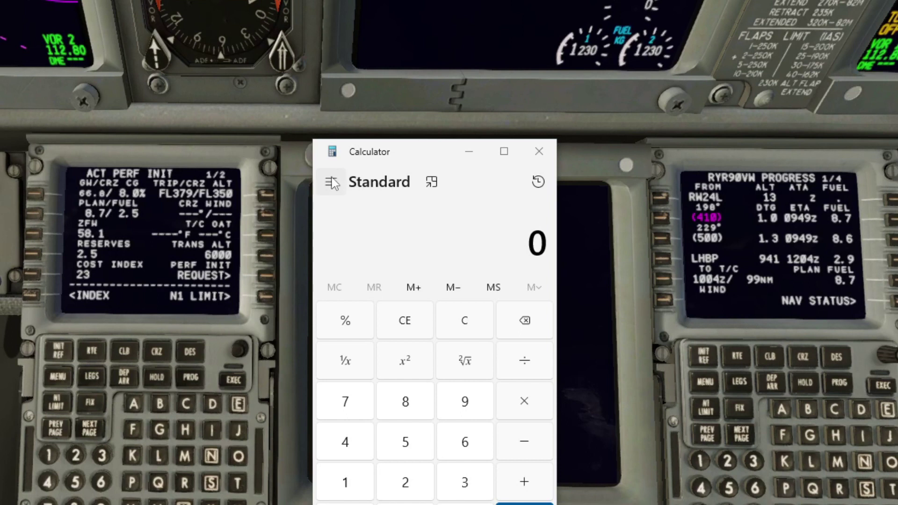
# Step: Calculate 8.7 − 2.9 to get 5.8
pyautogui.click(405, 403)
pyautogui.press('.')
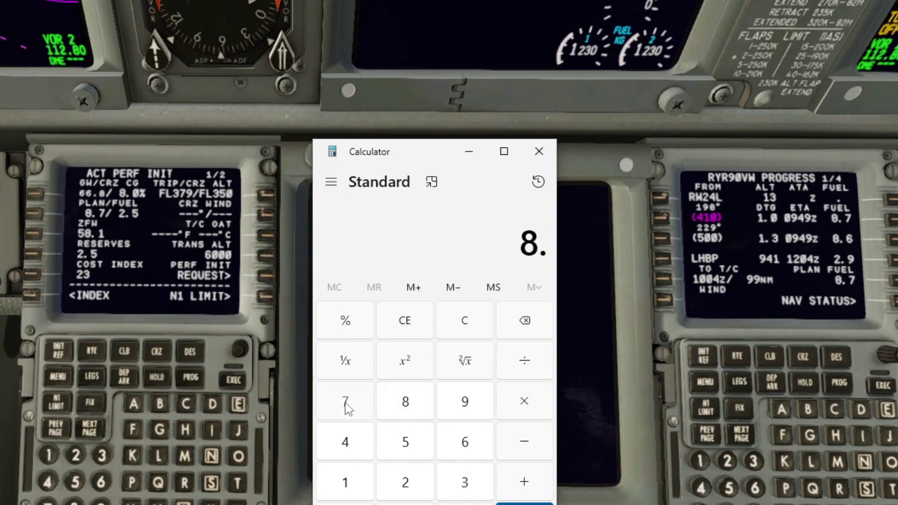
pyautogui.click(345, 401)
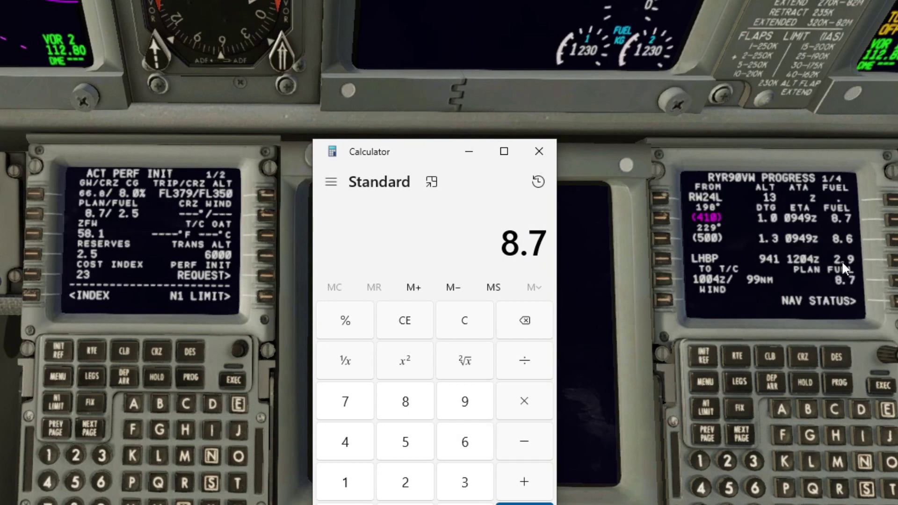
pyautogui.press('-')
pyautogui.click(405, 482)
pyautogui.press('.')
pyautogui.press('9')
pyautogui.press('Return')
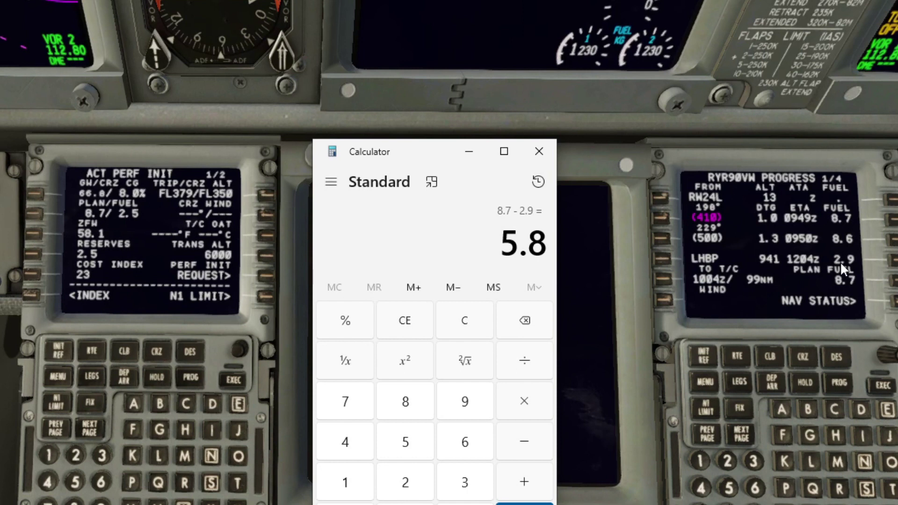
# Step: Clear the result and calculate 0.4 ÷ 5.8
pyautogui.click(408, 325)
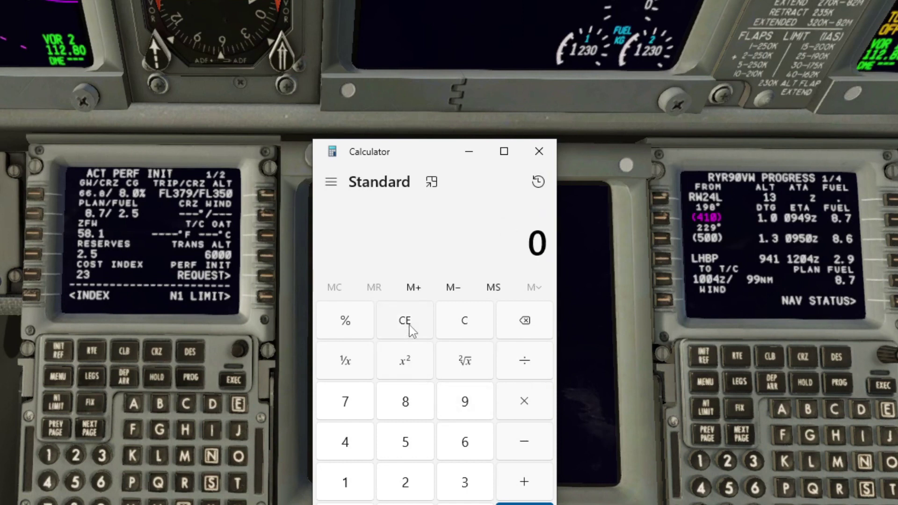
pyautogui.write('.4')
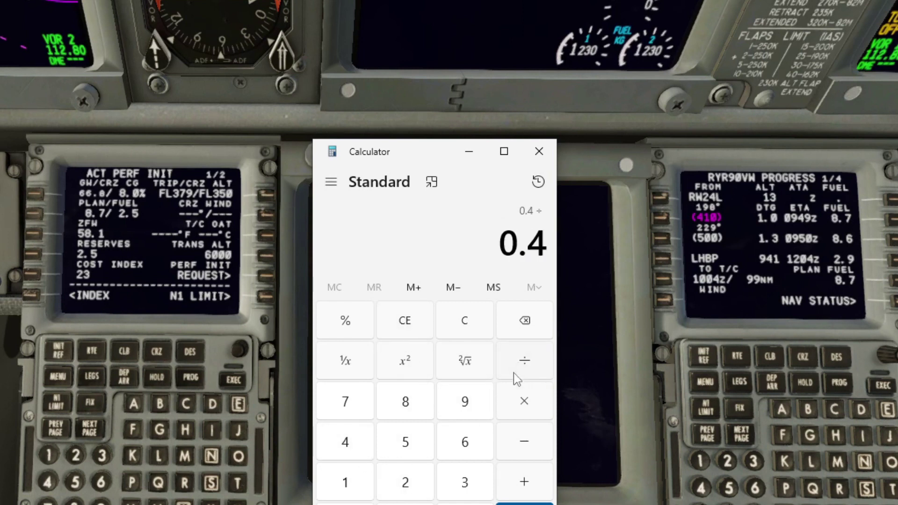
pyautogui.write('/5.8')
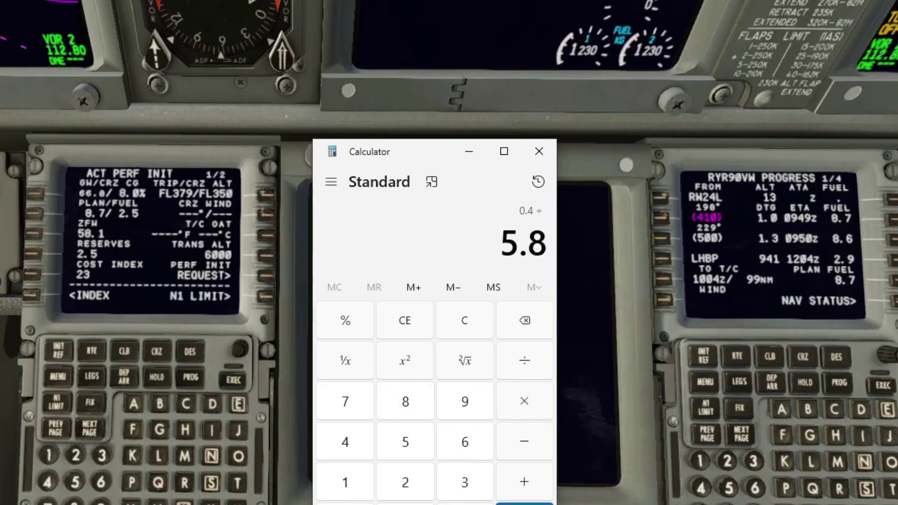
pyautogui.press('Return')
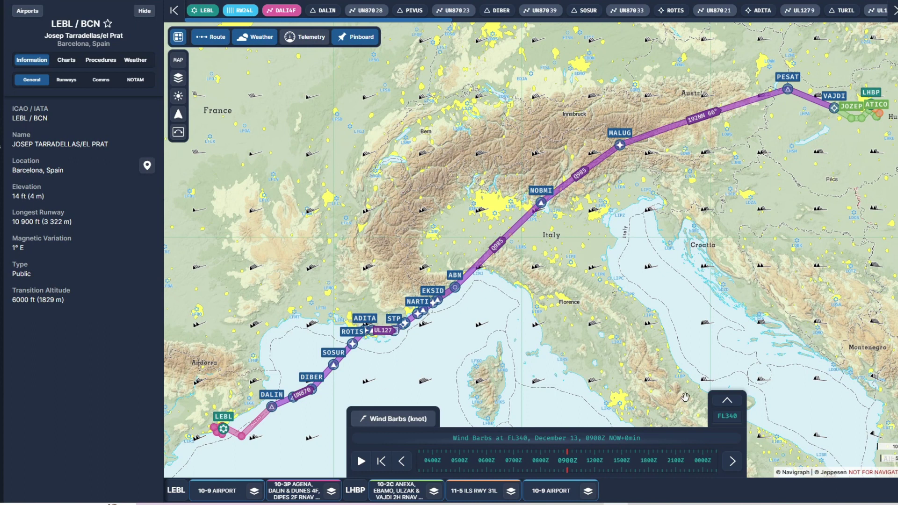
# Step: Keep the map at FL340 and pan to the MALUG–PESAT stretch of the route
pyautogui.click(727, 401)
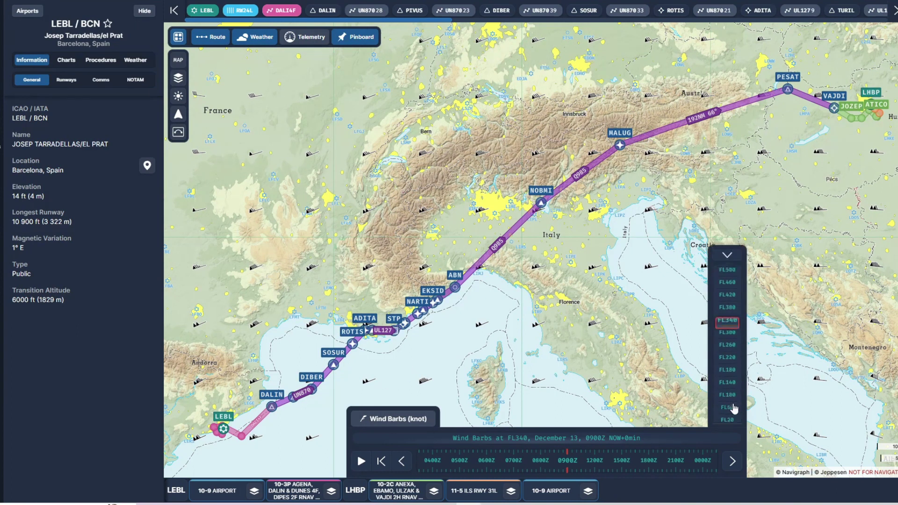
pyautogui.click(729, 248)
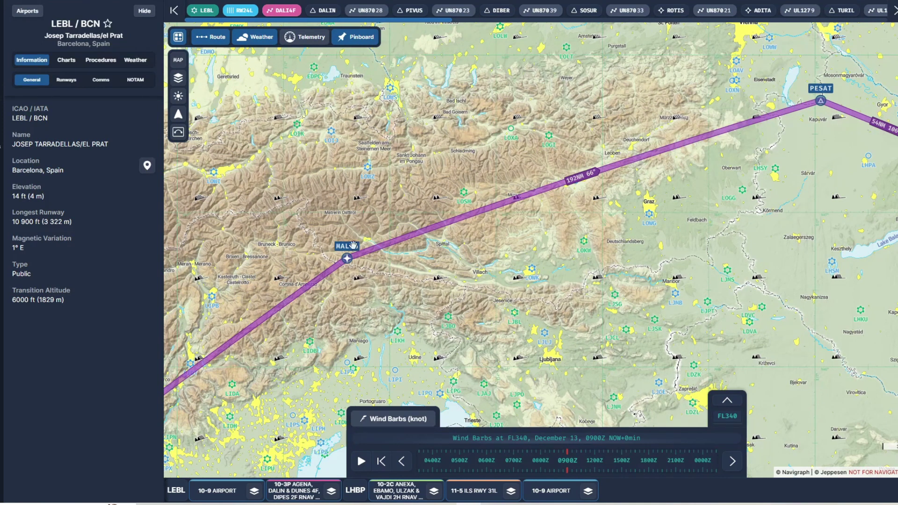
pyautogui.moveTo(718, 180); pyautogui.dragTo(456, 259)
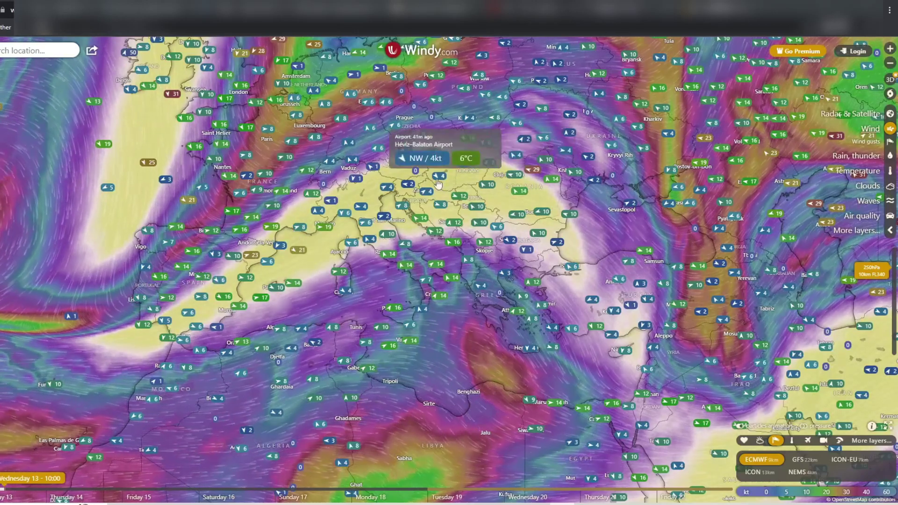
# Step: Read the Windy wind values near Turin, over Hungary and near Barcelona
pyautogui.click(312, 240)
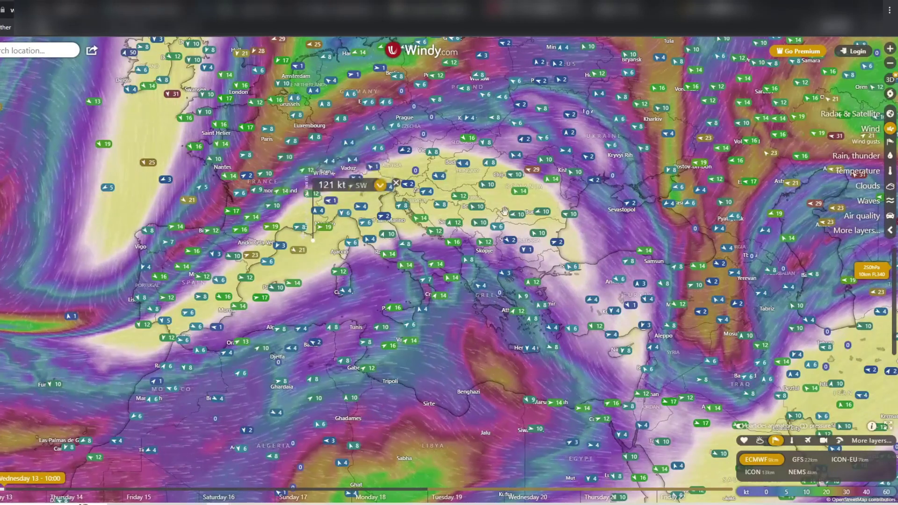
pyautogui.click(463, 177)
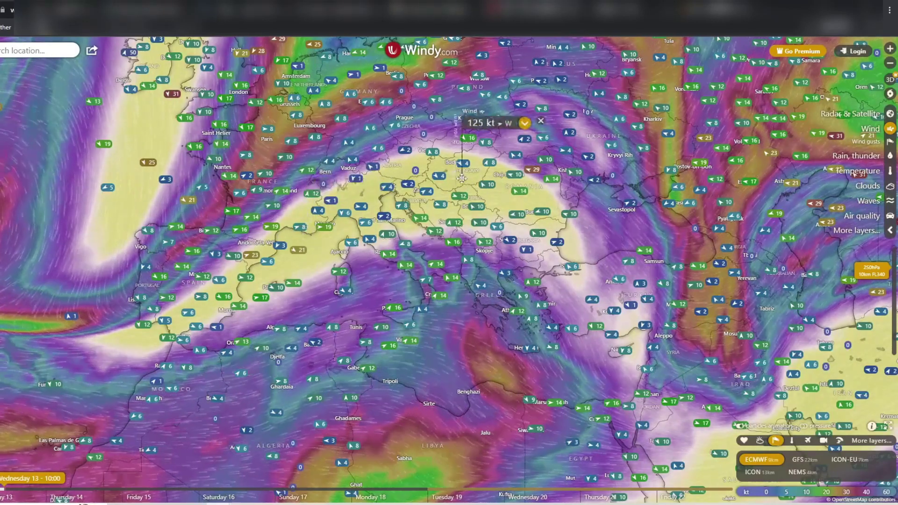
pyautogui.click(262, 282)
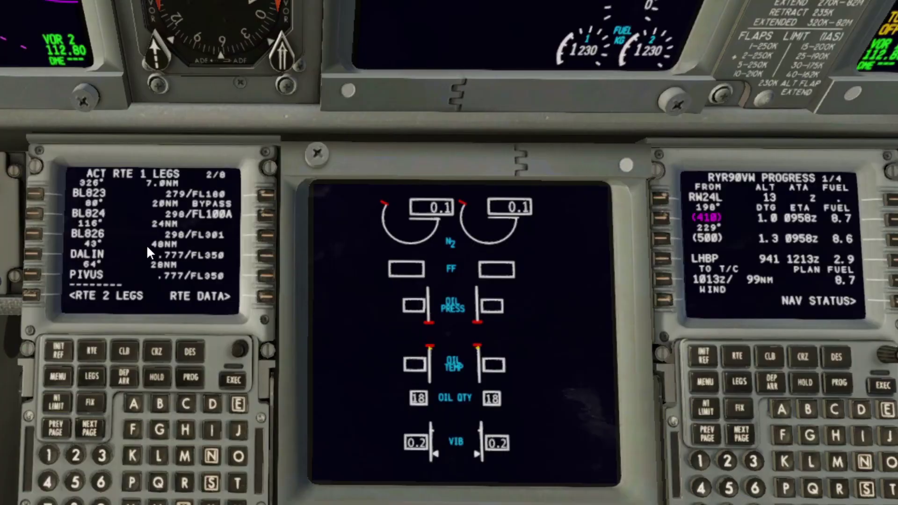
# Step: Enter a 250°/110 cruise wind at DALIN on the RTE DATA page
pyautogui.click(264, 297)
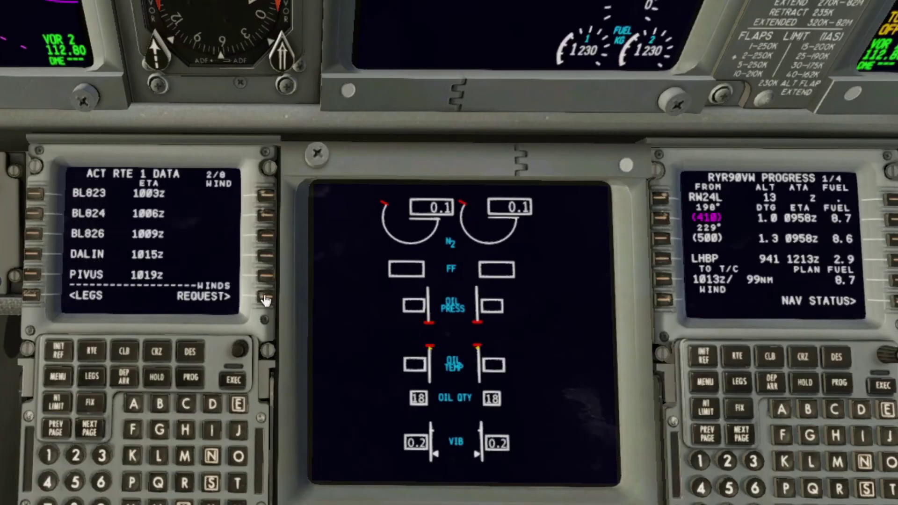
pyautogui.click(240, 255)
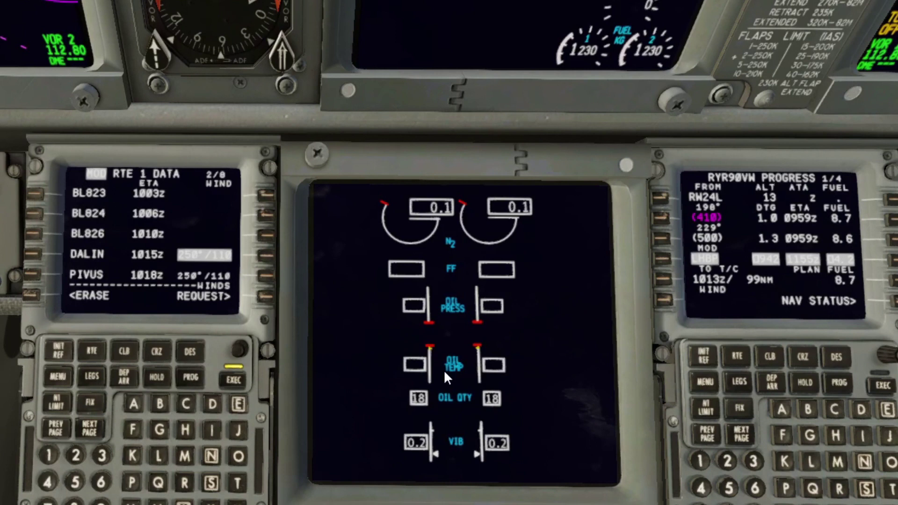
# Step: Execute the DALIN wind change and page on to the EKSID–MALUG waypoints
pyautogui.click(235, 383)
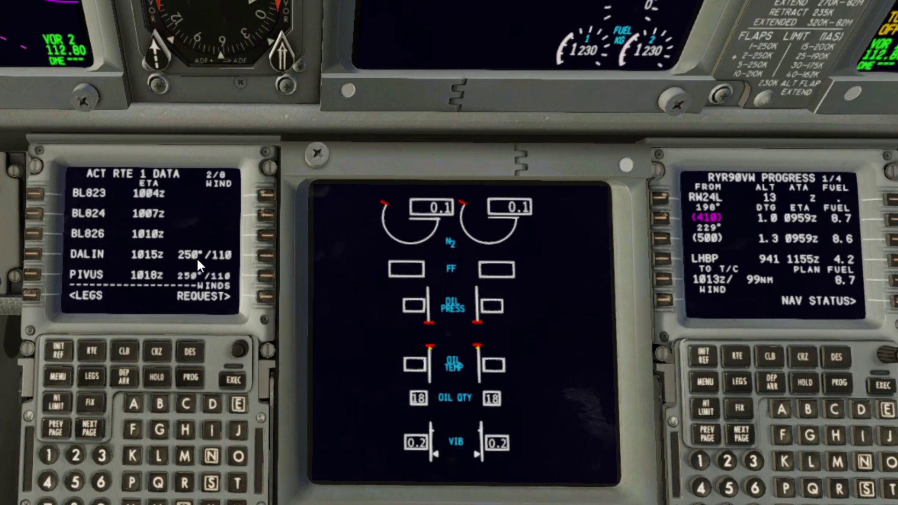
pyautogui.press('pagedown')
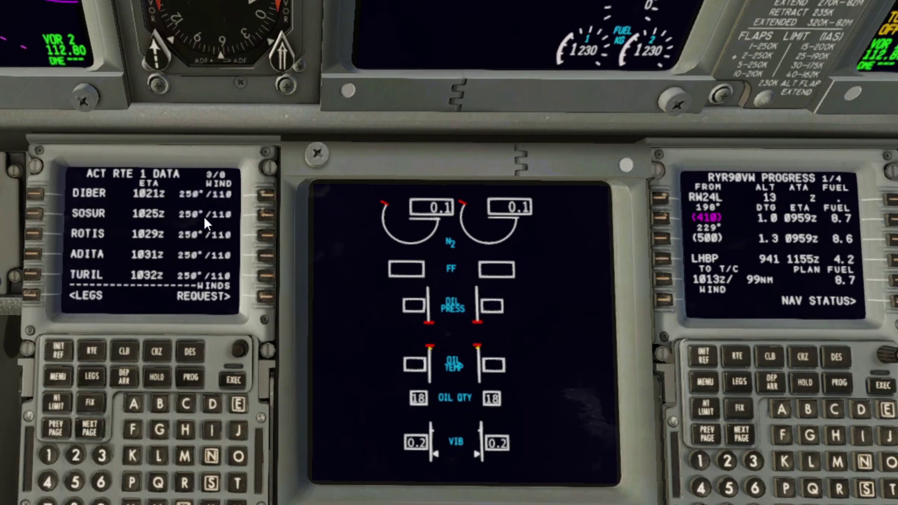
pyautogui.click(89, 431)
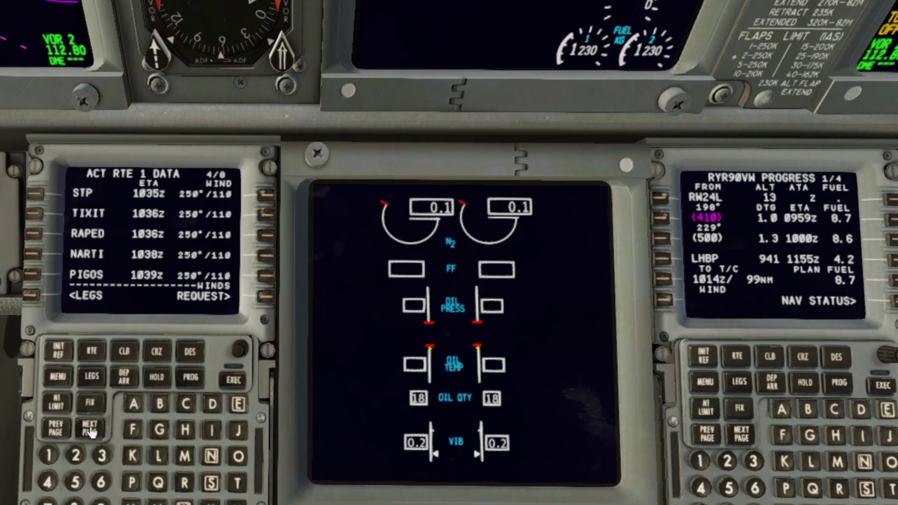
pyautogui.click(93, 434)
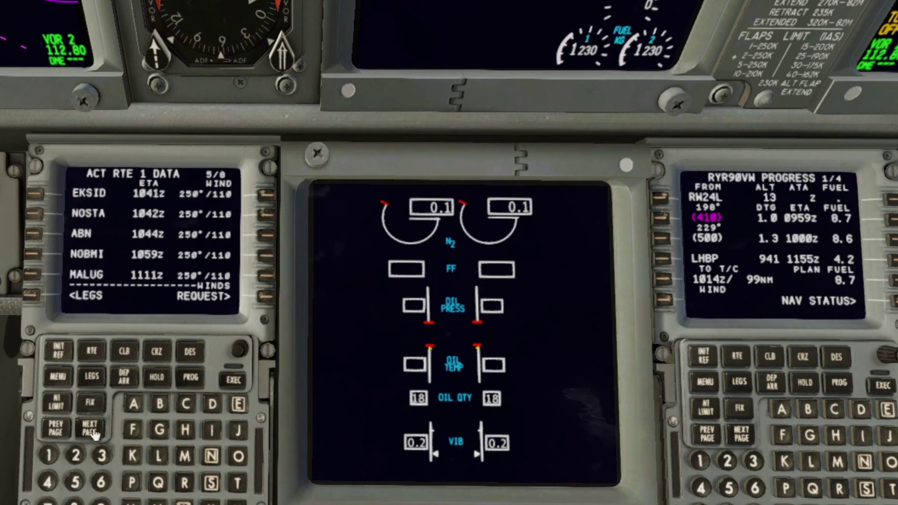
# Step: Set MALUG's wind to 260°/110 and execute the change
pyautogui.click(265, 279)
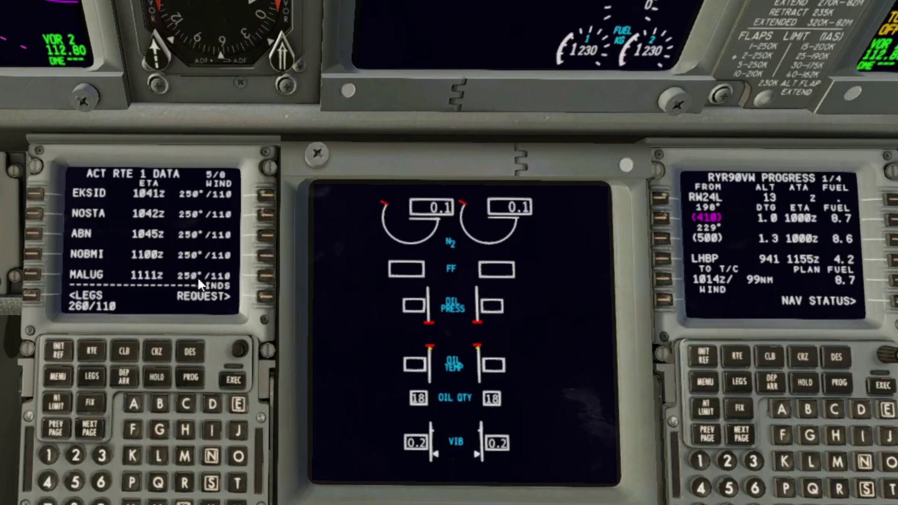
pyautogui.click(262, 277)
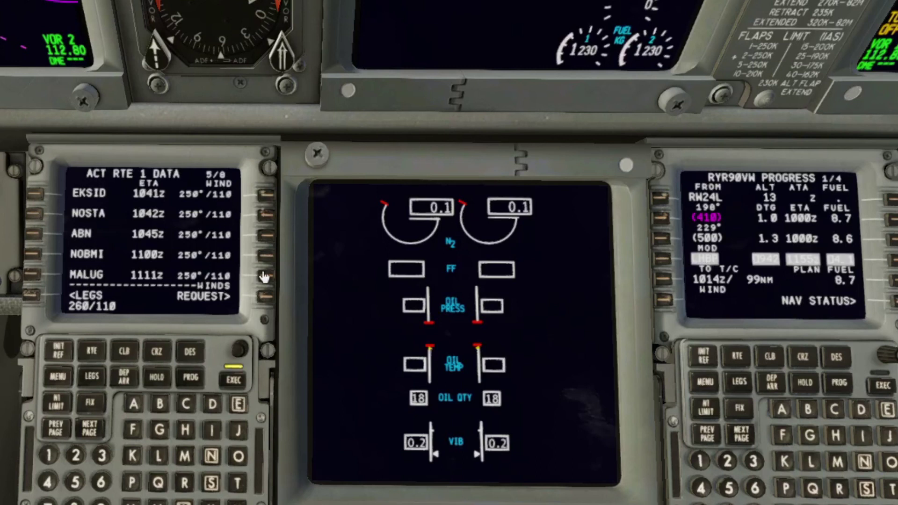
pyautogui.click(235, 378)
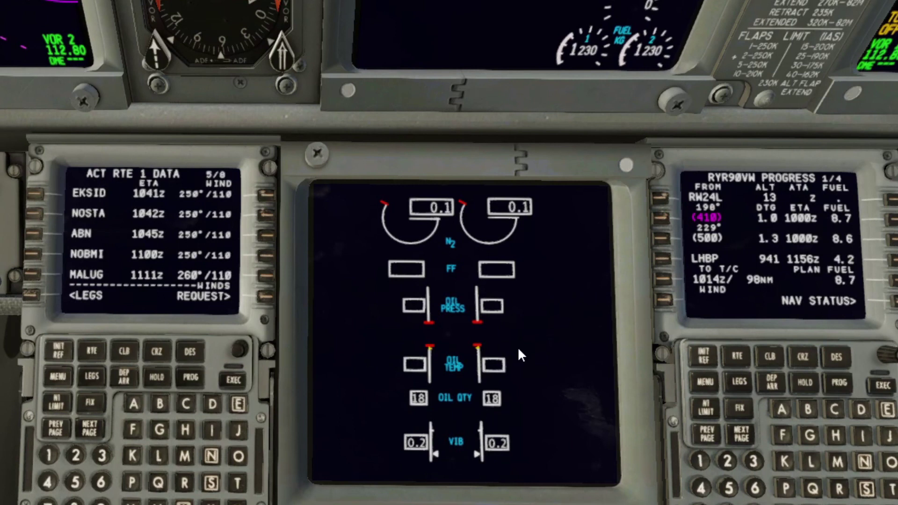
pyautogui.click(90, 429)
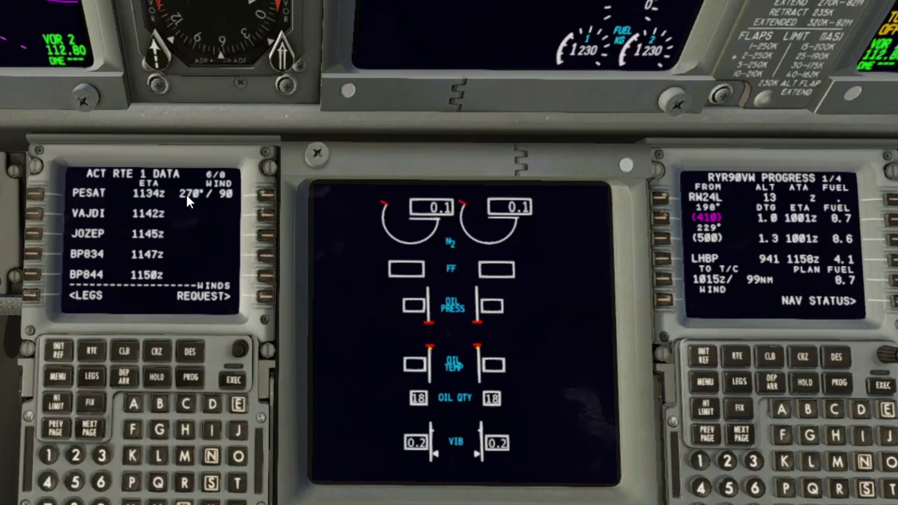
# Step: Go to the PERF INIT page via INIT REF
pyautogui.click(43, 213)
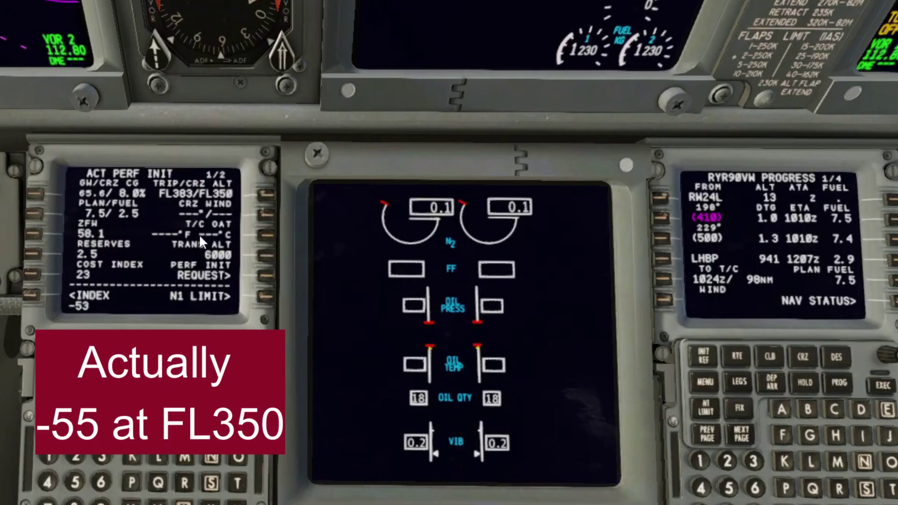
# Step: Enter −53°C as the T/C OAT on PERF INIT
pyautogui.click(264, 239)
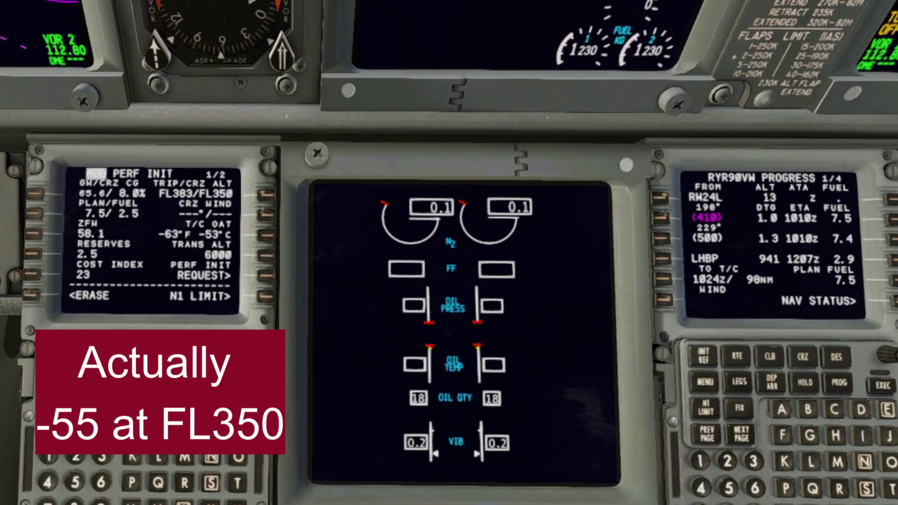